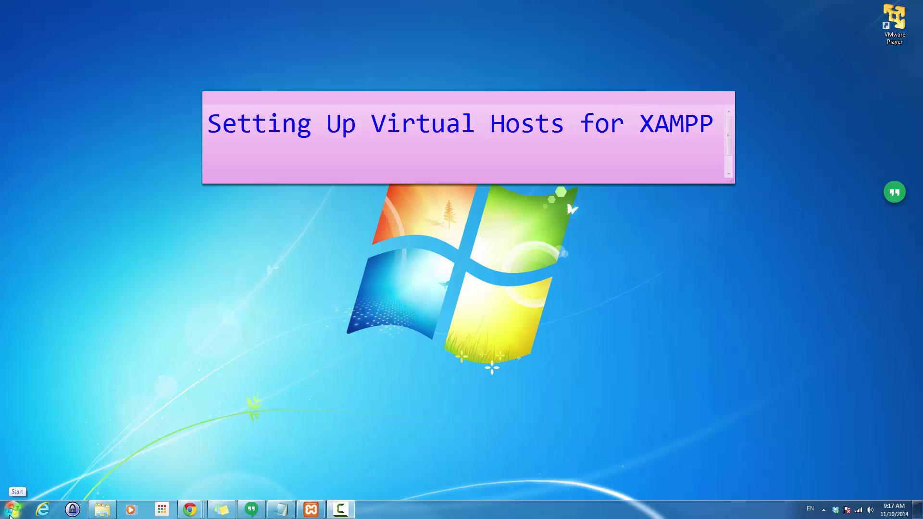
# Step: Launch Notepad from the Start menu with administrator rights
pyautogui.click(12, 514)
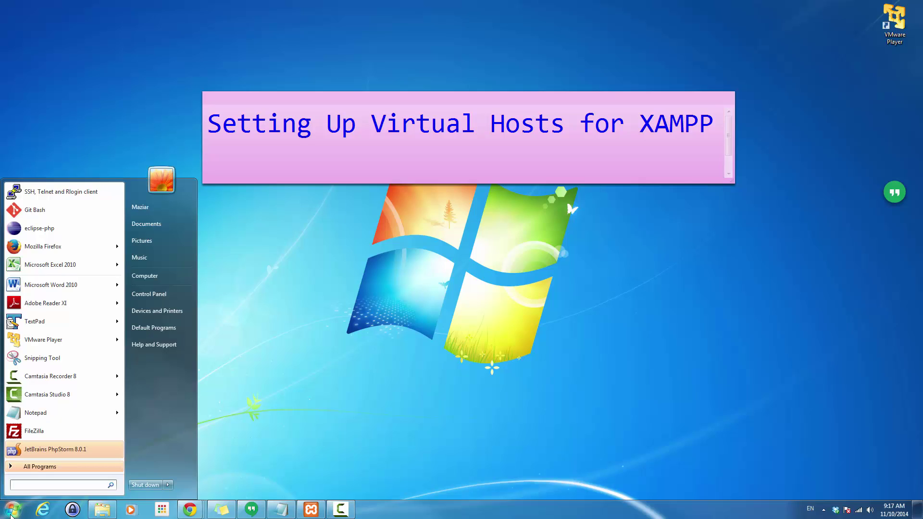
pyautogui.rightClick(37, 414)
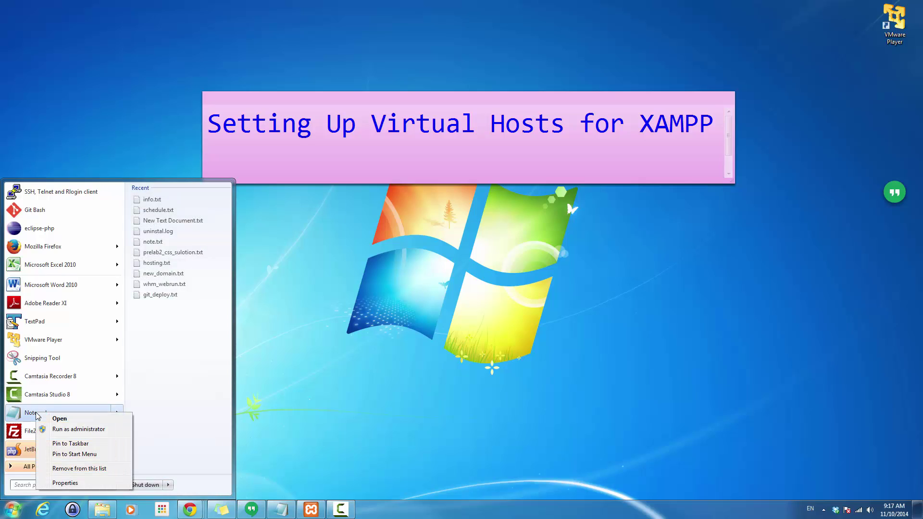
pyautogui.click(65, 430)
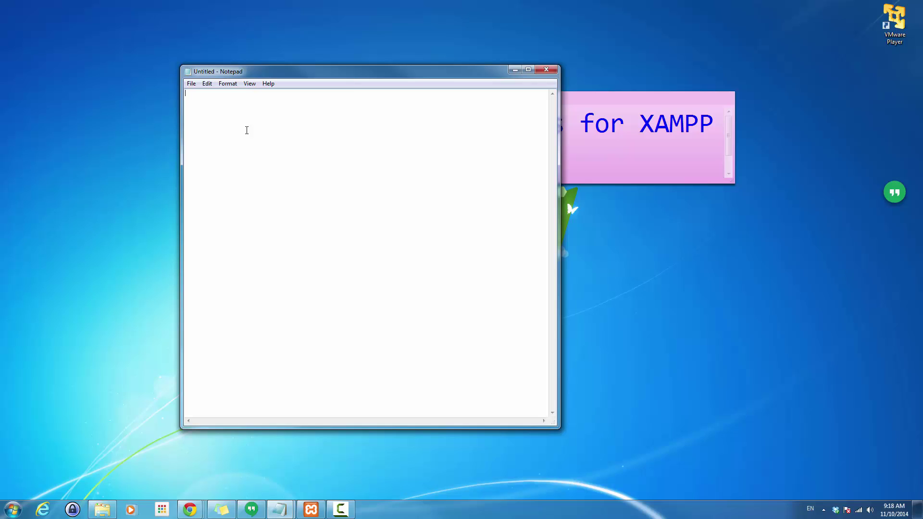
# Step: Open the hosts file from C:\Windows\System32\drivers\etc, showing All Files in the file list
pyautogui.click(192, 83)
pyautogui.click(168, 106)
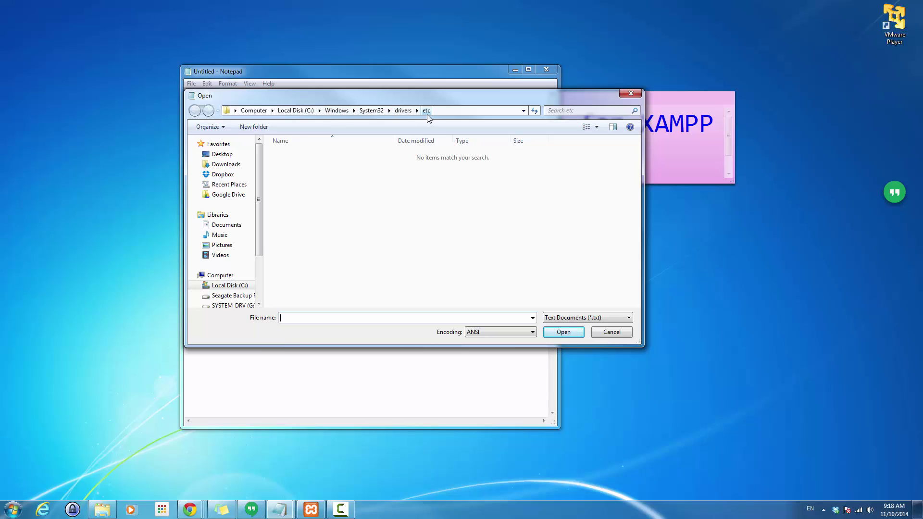
pyautogui.click(604, 318)
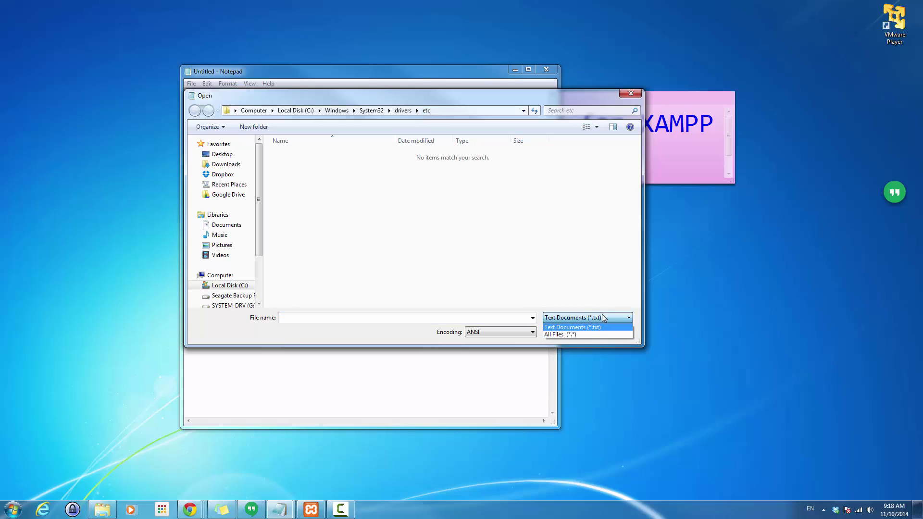
pyautogui.click(583, 335)
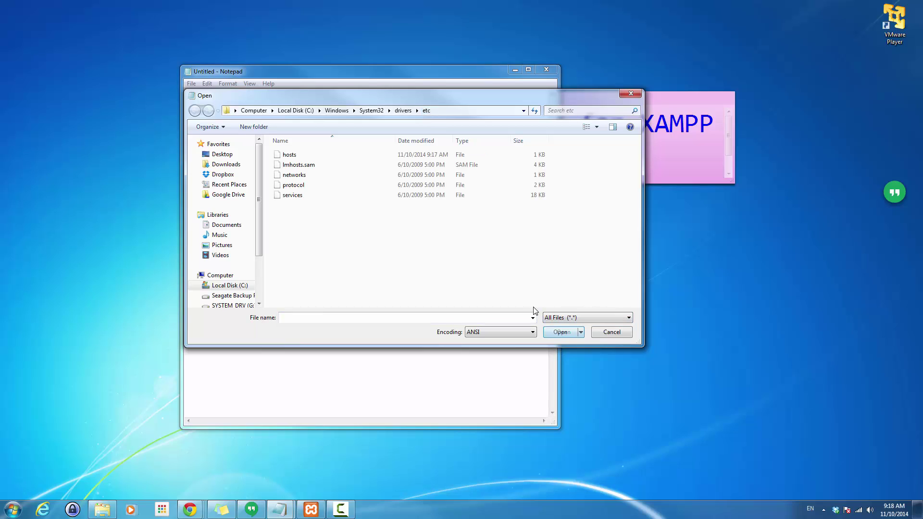
pyautogui.doubleClick(291, 157)
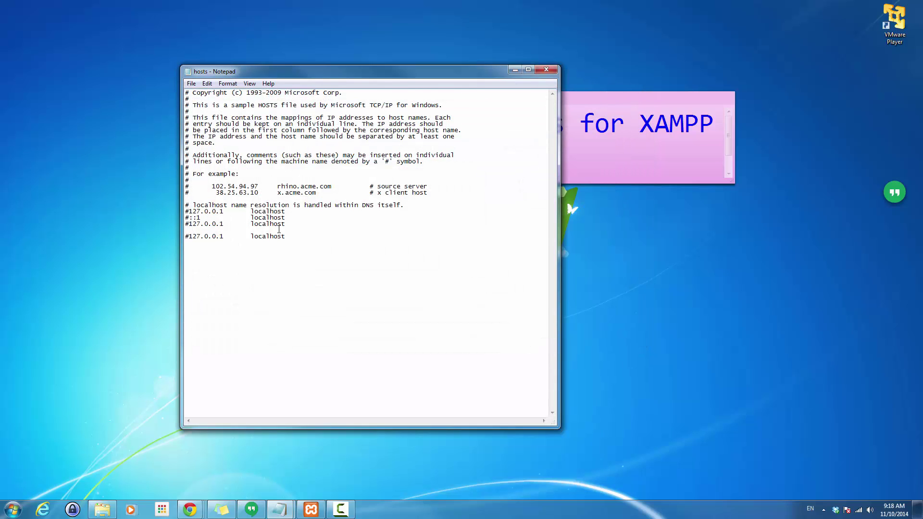
# Step: Add '127.0.0.1 test.local' below the localhost lines and save the hosts file
pyautogui.click(307, 237)
pyautogui.write('12')
pyautogui.write('7.0.0.1  test.local')
pyautogui.hotkey('ctrl', 's')
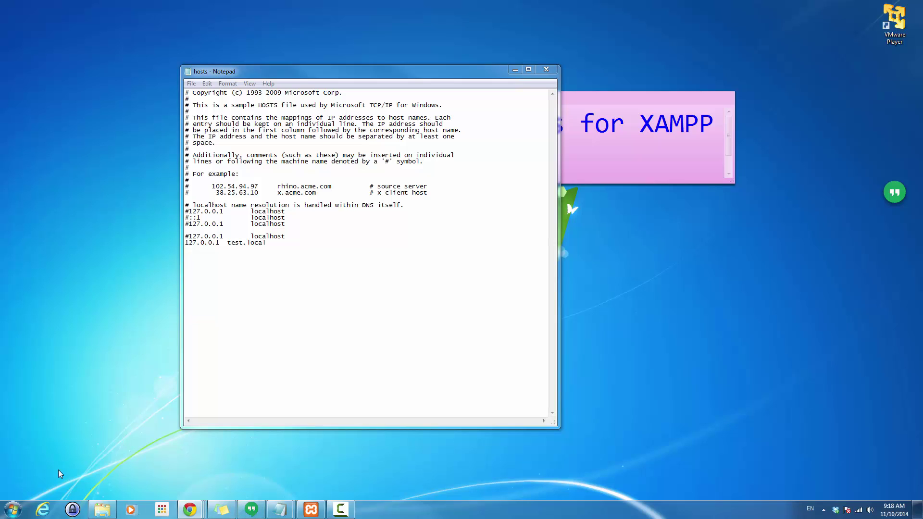
pyautogui.click(211, 510)
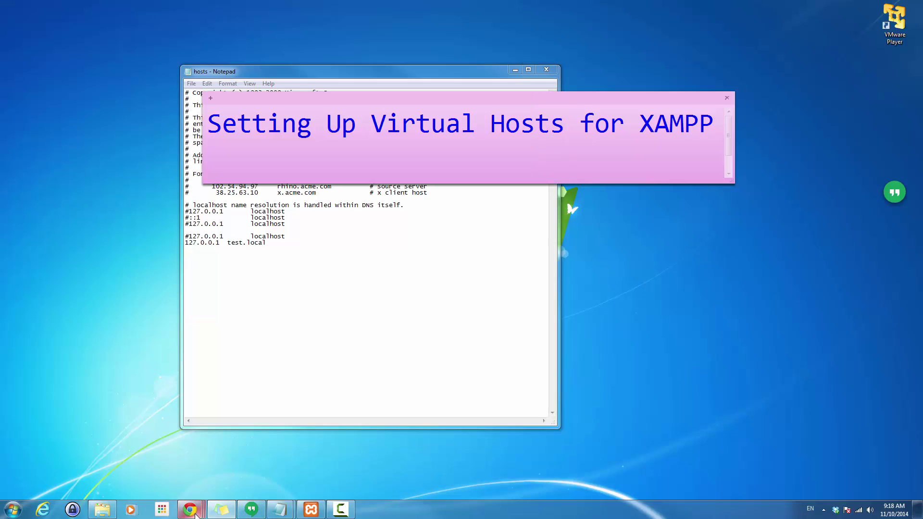
# Step: Load test.local in a maximized Chrome window, which shows the XAMPP welcome page
pyautogui.moveTo(192, 511)
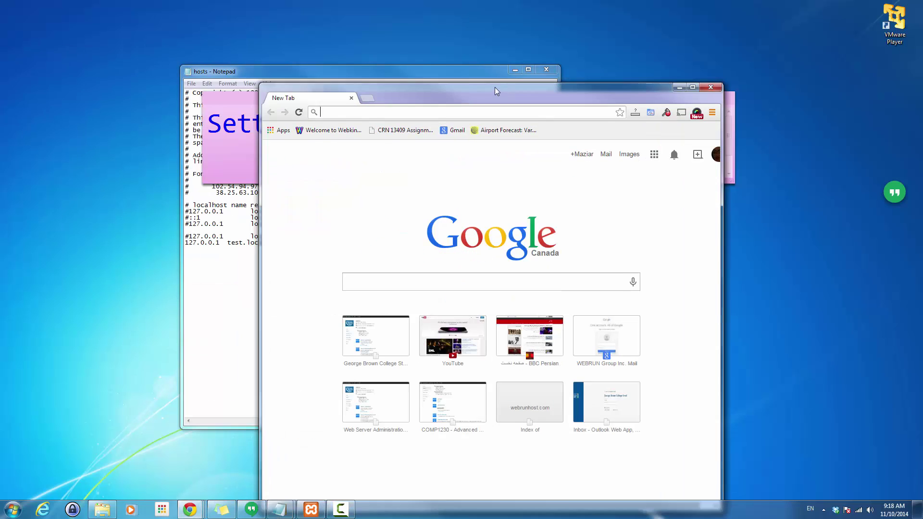
pyautogui.doubleClick(500, 80)
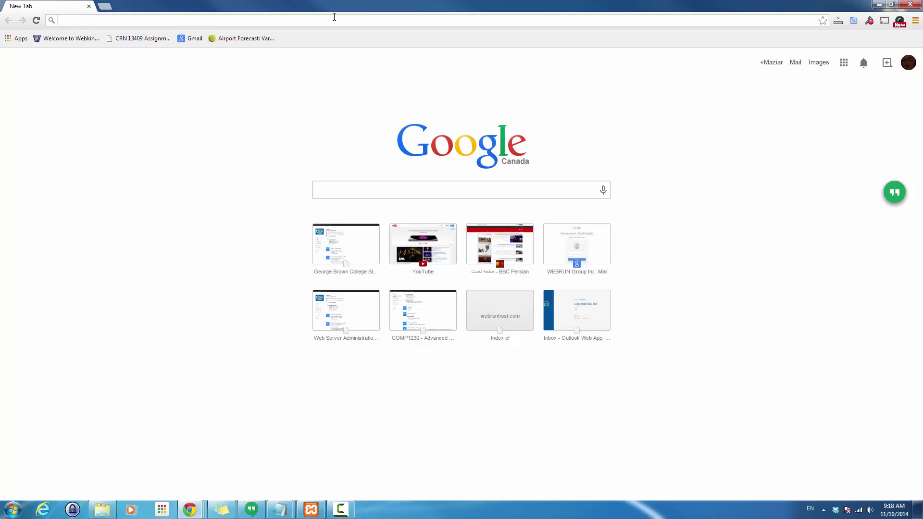
pyautogui.write('test.local')
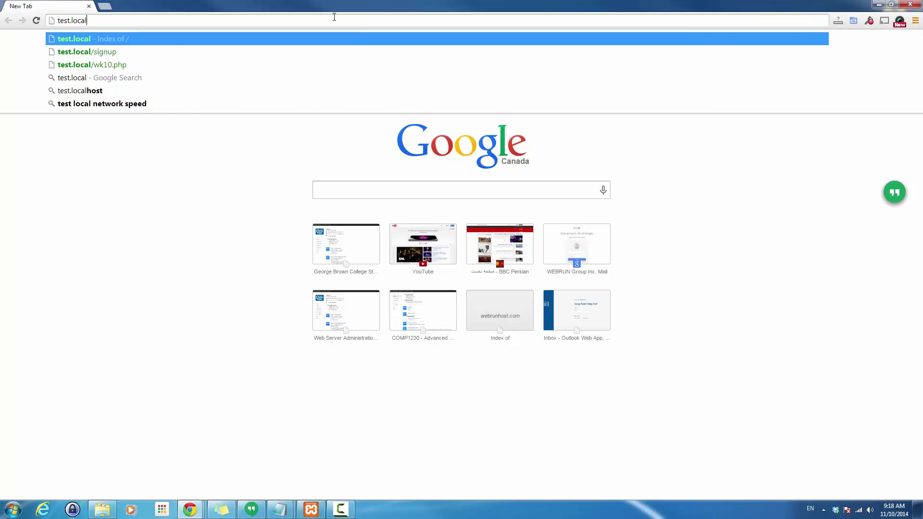
pyautogui.press('Return')
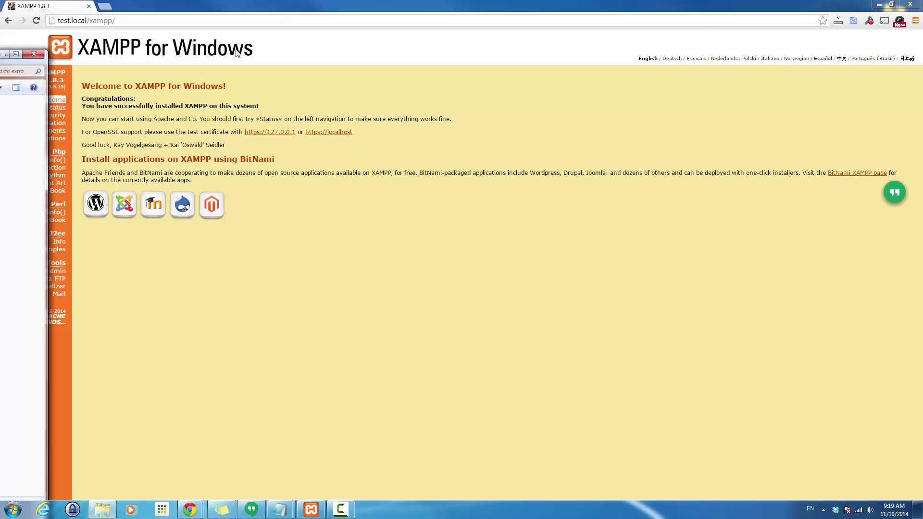
# Step: Open httpd-vhosts.conf in C:\xampp\apache\conf\extra with Edit with Notepad++
pyautogui.click(102, 509)
pyautogui.click(359, 58)
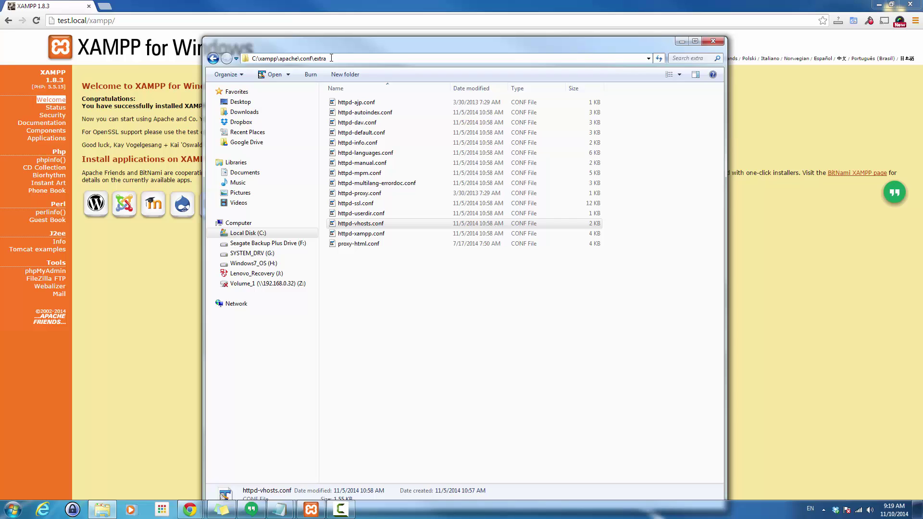
pyautogui.hotkey('ctrl', 'a')
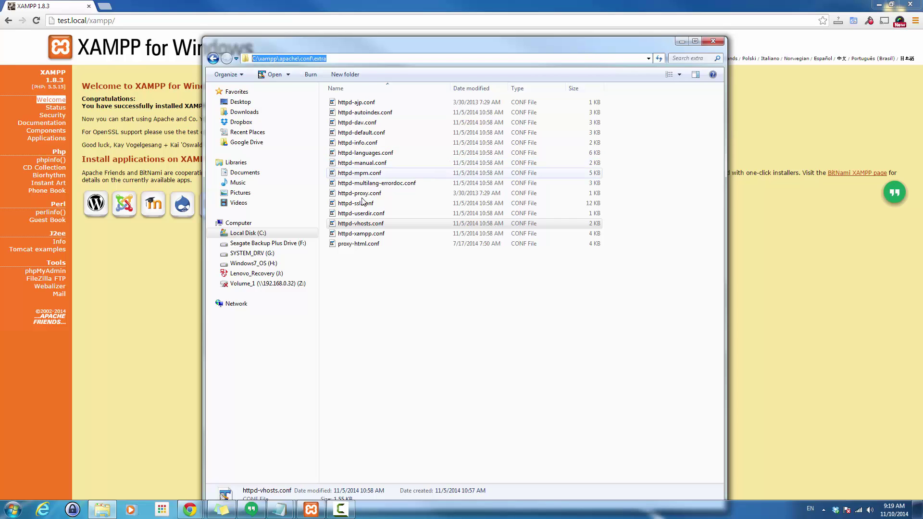
pyautogui.click(363, 227)
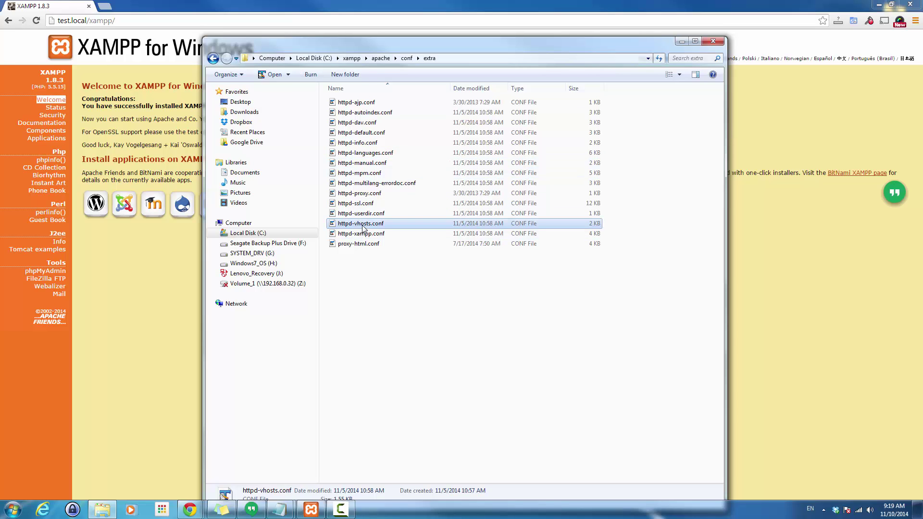
pyautogui.rightClick(363, 227)
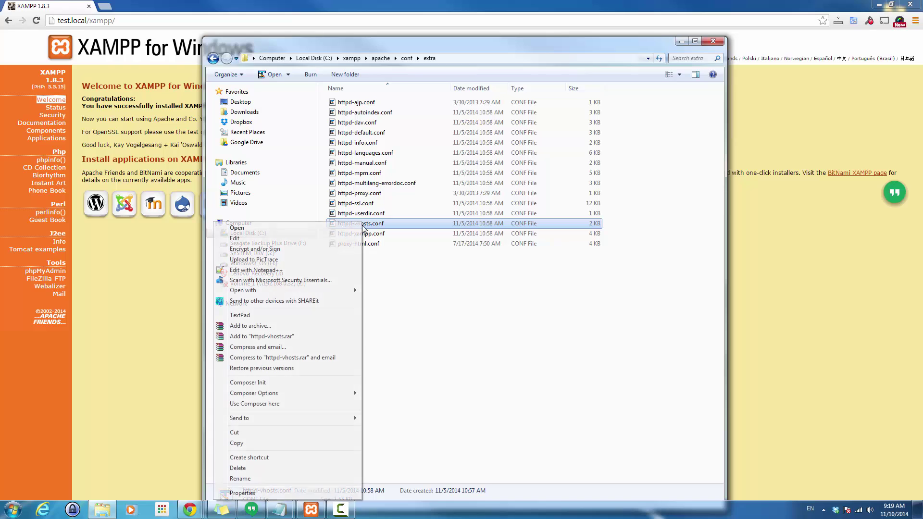
pyautogui.click(300, 271)
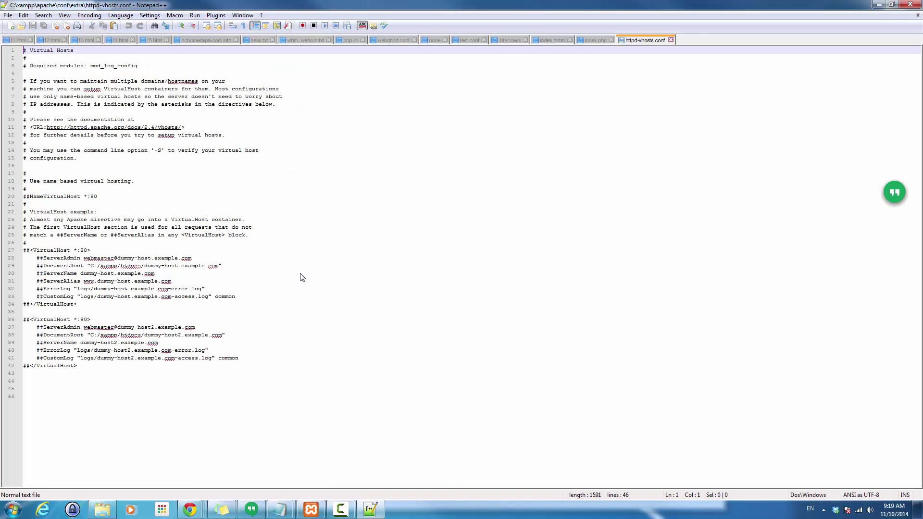
# Step: Uncomment the NameVirtualHost *:80 line on line 20
pyautogui.click(70, 195)
pyautogui.press('Home')
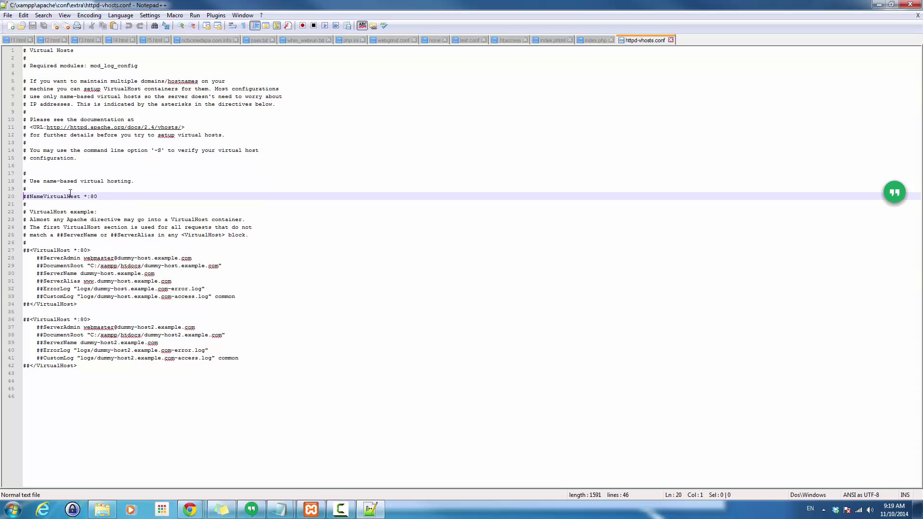
pyautogui.press('Delete')
pyautogui.press('Delete')
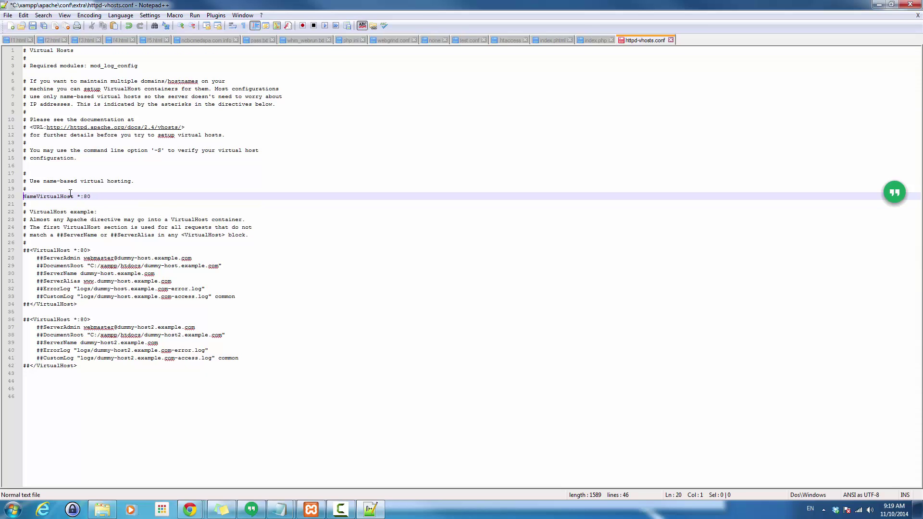
pyautogui.press('End')
pyautogui.hotkey('shift', 'Left')
pyautogui.hotkey('shift', 'Left')
pyautogui.press('BackSpace')
pyautogui.press('BackSpace')
pyautogui.write(':80')
# Step: Remove the ## prefixes from the <VirtualHost *:80> line and its directive lines 28–33
pyautogui.press('Down')
pyautogui.press('Down')
pyautogui.press('Down')
pyautogui.press('Down')
pyautogui.press('Down')
pyautogui.press('Down')
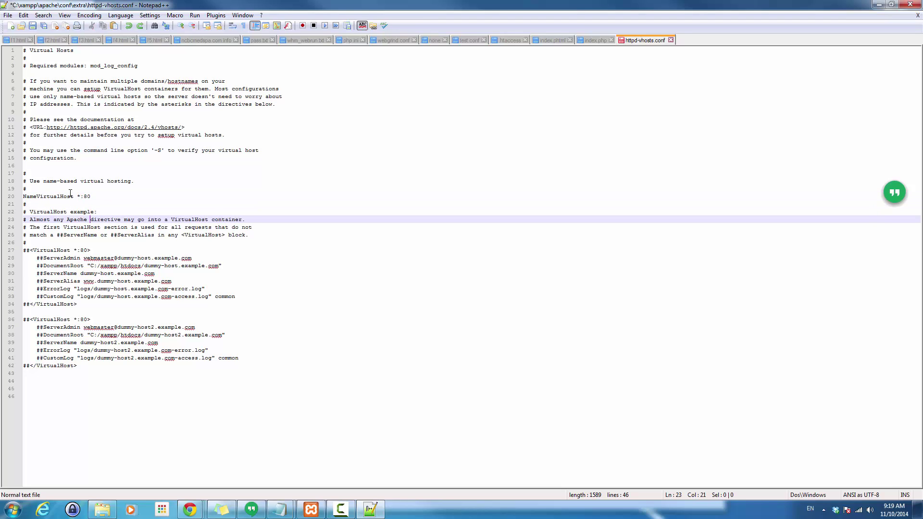
pyautogui.press('Down')
pyautogui.press('Home')
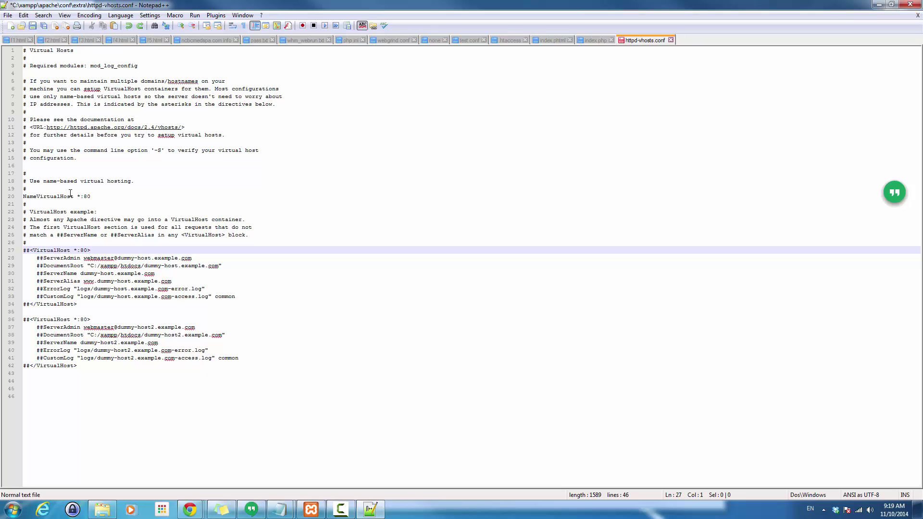
pyautogui.press('Delete')
pyautogui.press('Delete')
pyautogui.press('Down')
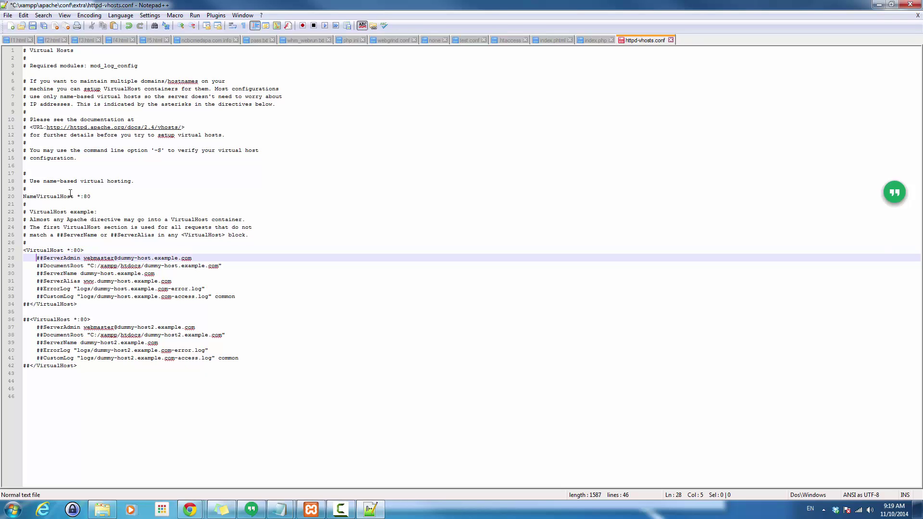
pyautogui.press('Delete')
pyautogui.press('Delete')
pyautogui.press('Down')
pyautogui.press('Delete')
pyautogui.press('Delete')
pyautogui.press('Down')
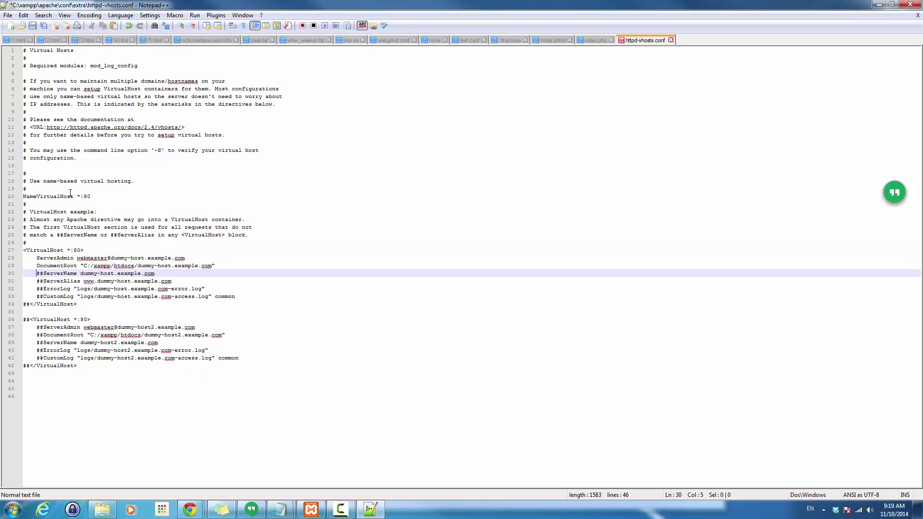
pyautogui.press('Delete')
pyautogui.press('Delete')
pyautogui.press('Down')
pyautogui.press('Delete')
pyautogui.press('Delete')
pyautogui.press('Down')
pyautogui.press('Delete')
pyautogui.press('Delete')
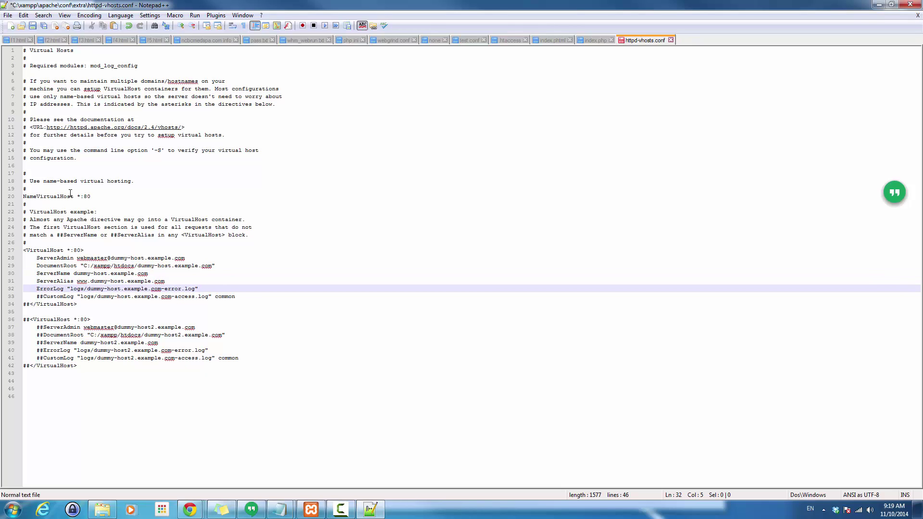
pyautogui.press('Down')
pyautogui.press('Delete')
pyautogui.press('Delete')
# Step: Delete the ServerAdmin line from the first VirtualHost block
pyautogui.press('Up')
pyautogui.press('Up')
pyautogui.press('Up')
pyautogui.press('Up')
pyautogui.press('Up')
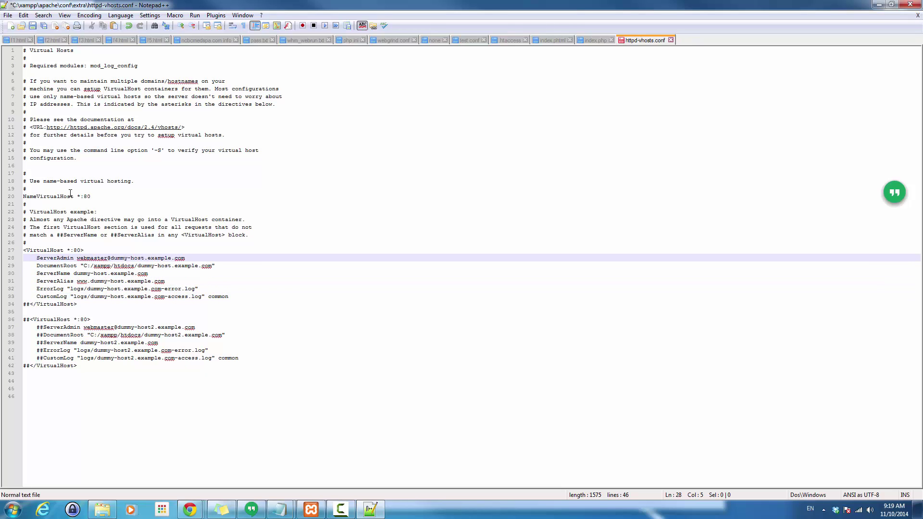
pyautogui.hotkey('shift', 'End')
pyautogui.press('Delete')
pyautogui.press('Delete')
pyautogui.press('BackSpace')
pyautogui.press('BackSpace')
pyautogui.press('BackSpace')
pyautogui.press('BackSpace')
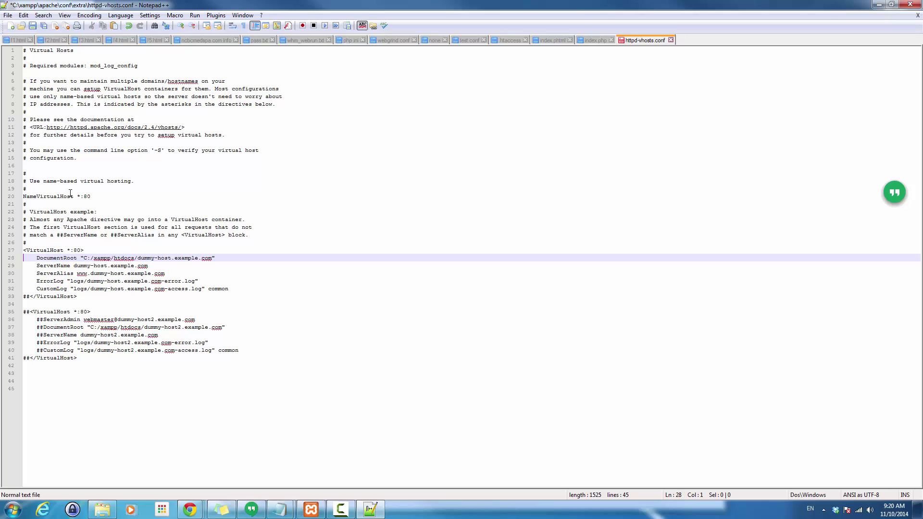
pyautogui.press('Right')
pyautogui.press('Right')
pyautogui.press('Right')
pyautogui.press('Right')
pyautogui.press('Right')
pyautogui.press('Right')
pyautogui.press('Right')
pyautogui.press('Right')
pyautogui.press('Right')
pyautogui.press('Right')
pyautogui.press('Right')
pyautogui.press('Right')
pyautogui.press('Right')
pyautogui.press('Right')
pyautogui.press('Right')
pyautogui.press('Right')
pyautogui.press('Right')
pyautogui.press('Right')
pyautogui.press('Right')
pyautogui.press('Right')
# Step: Set DocumentRoot to C:/xampp/htdocs/test/www and ServerName to test.local
pyautogui.moveTo(137, 259); pyautogui.dragTo(212, 261)
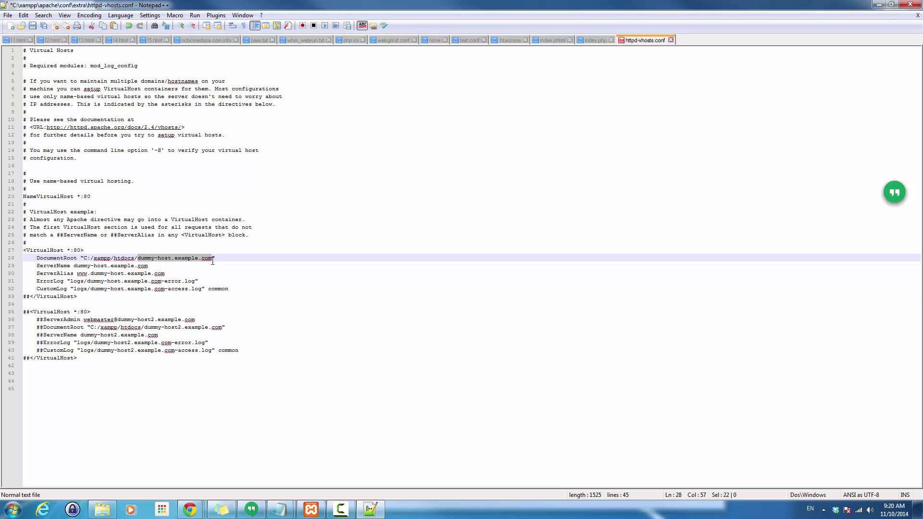
pyautogui.write('test')
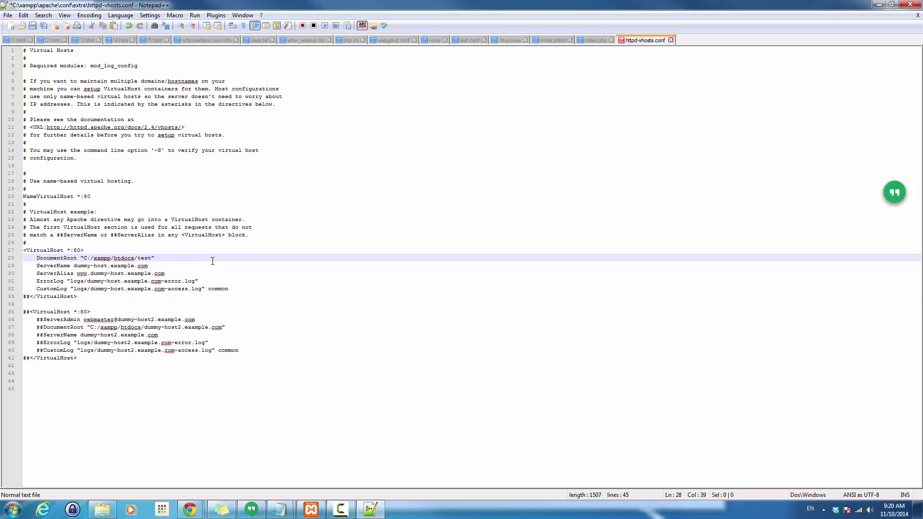
pyautogui.write('/www')
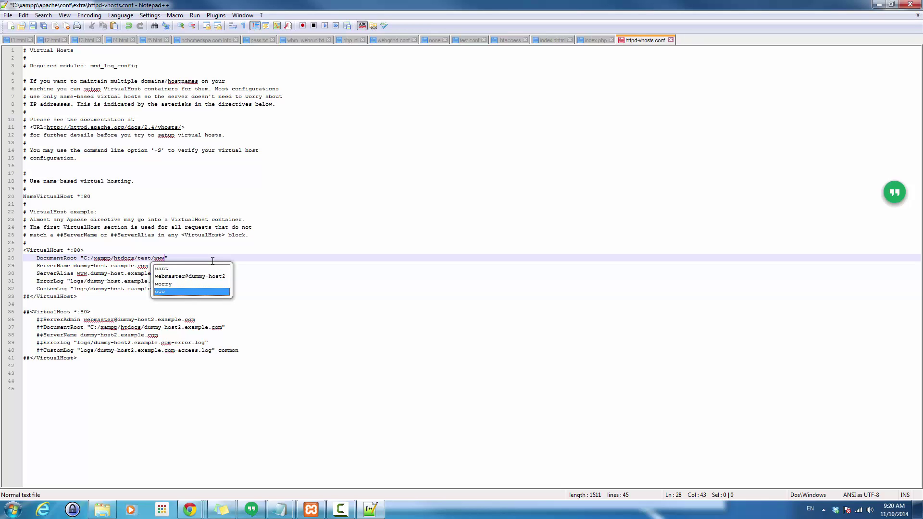
pyautogui.click(426, 208)
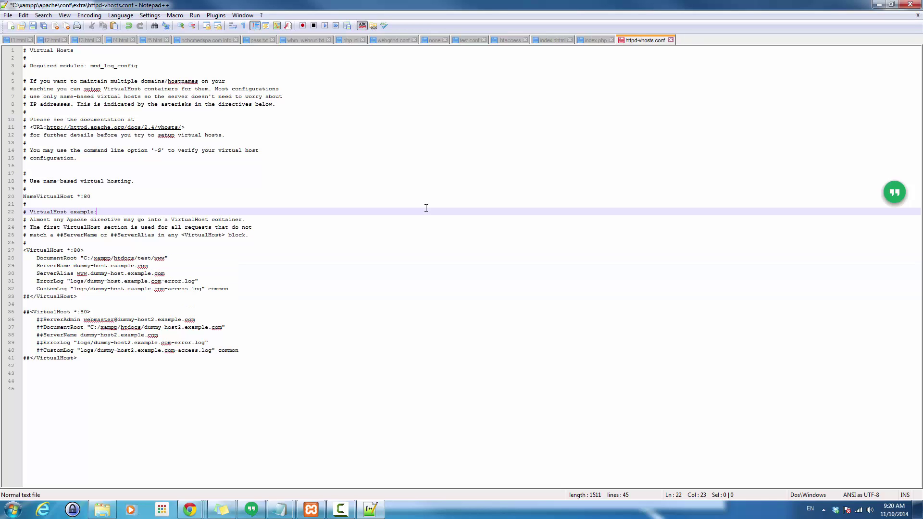
pyautogui.moveTo(149, 265); pyautogui.dragTo(75, 268)
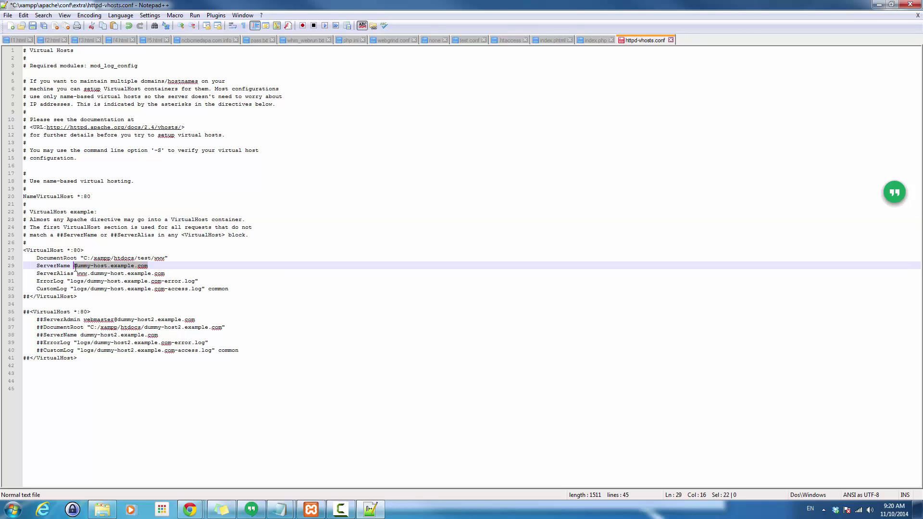
pyautogui.write('test.local')
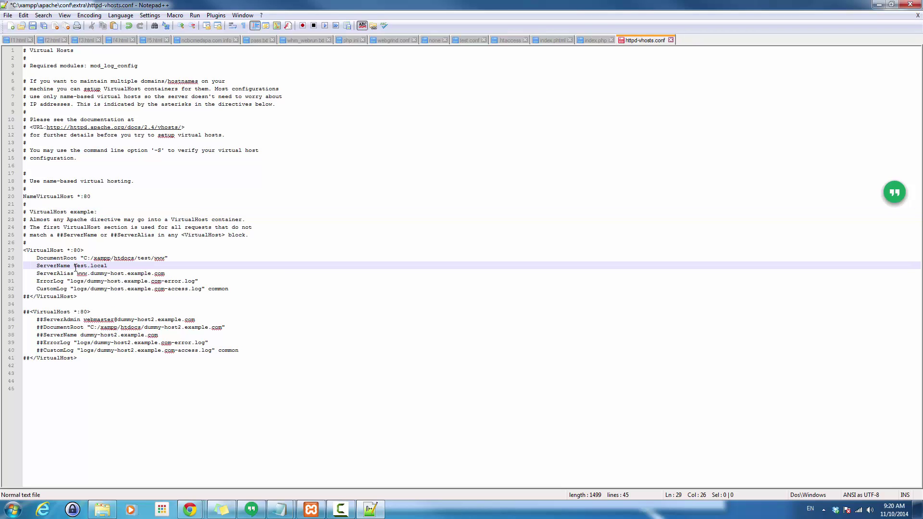
# Step: Delete the ServerAlias, ErrorLog and CustomLog lines, uncomment </VirtualHost>, and save the file
pyautogui.press('Down')
pyautogui.press('Home')
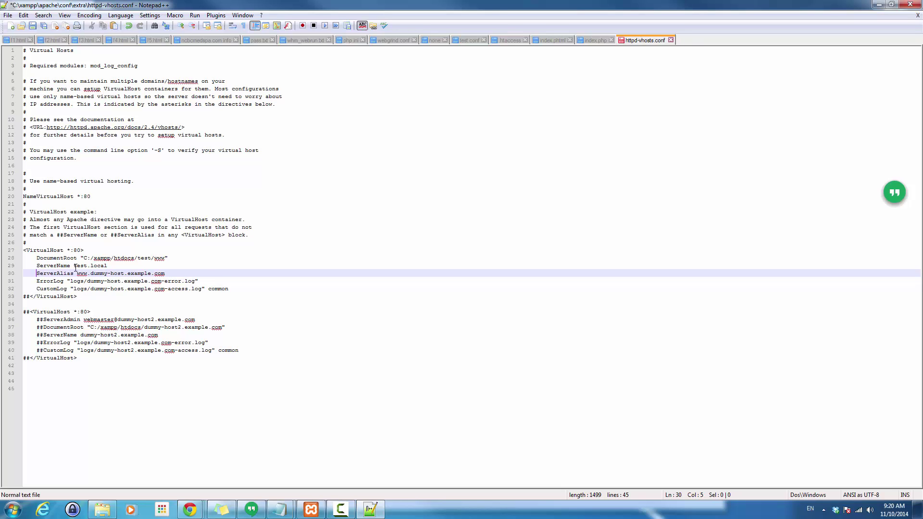
pyautogui.hotkey('shift', 'Down')
pyautogui.hotkey('shift', 'Down')
pyautogui.hotkey('shift', 'End')
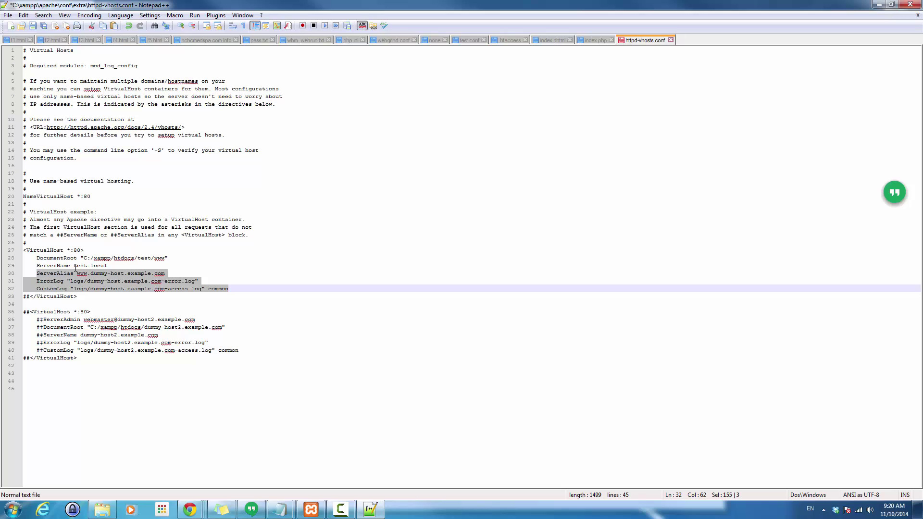
pyautogui.press('Delete')
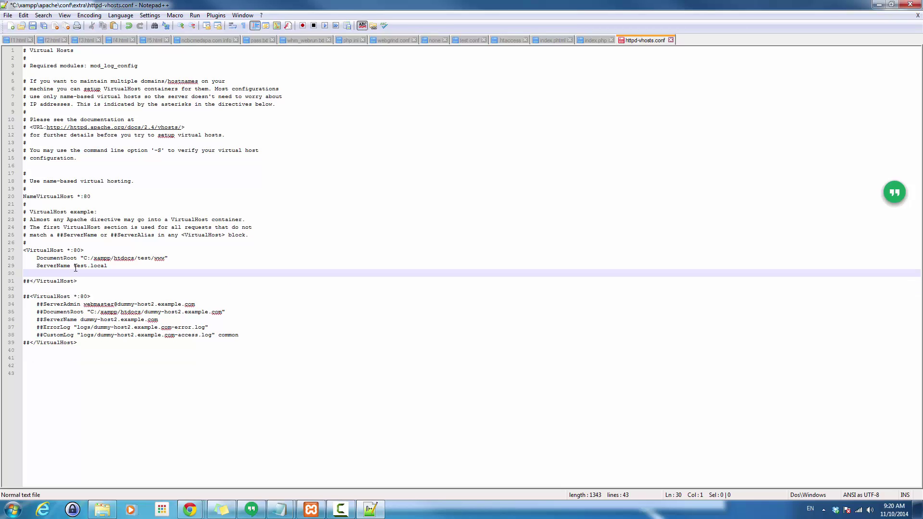
pyautogui.hotkey('shift', 'Down')
pyautogui.press('Delete')
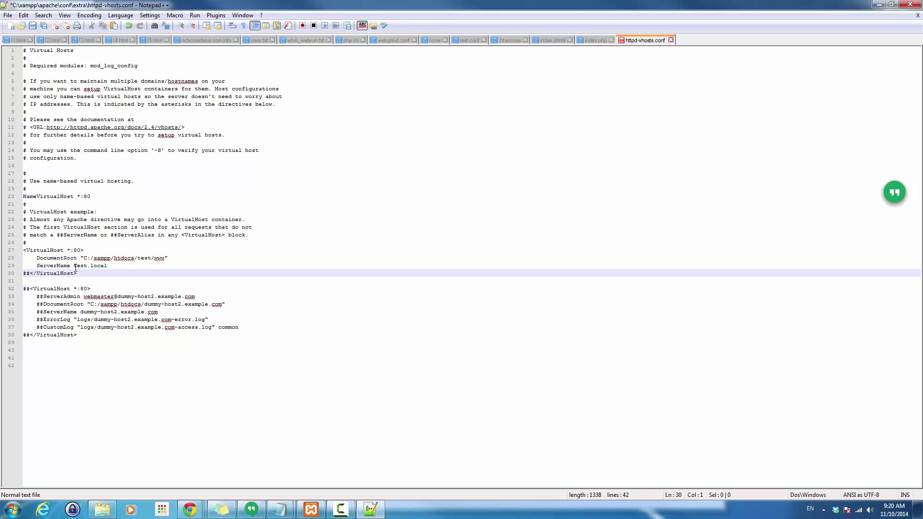
pyautogui.press('Delete')
pyautogui.press('Delete')
pyautogui.hotkey('ctrl', 's')
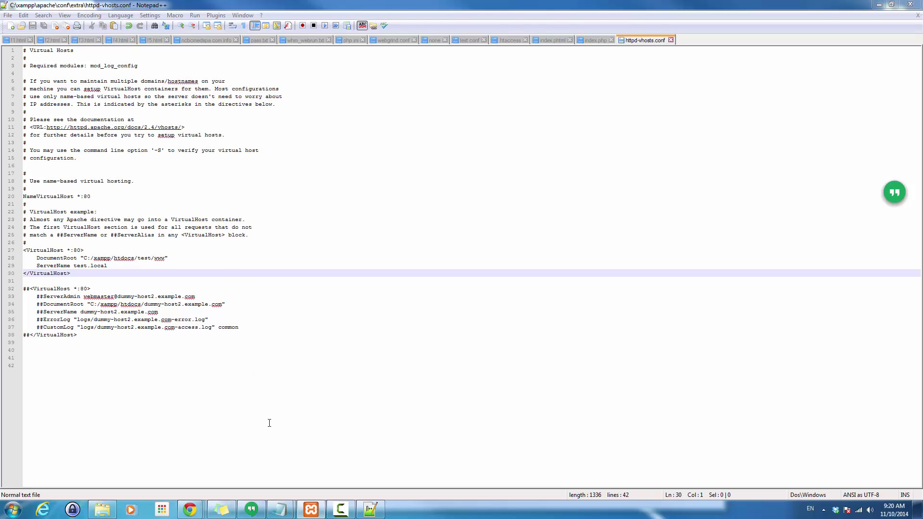
# Step: In Chrome, trim the address from test.local/xampp/ to test.local/ and load it
pyautogui.moveTo(191, 513)
pyautogui.click(337, 462)
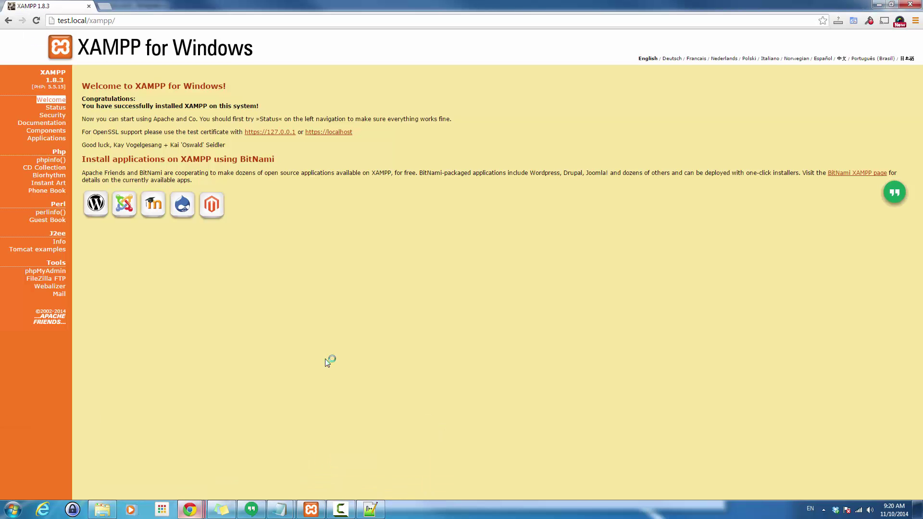
pyautogui.moveTo(88, 21); pyautogui.dragTo(271, 17)
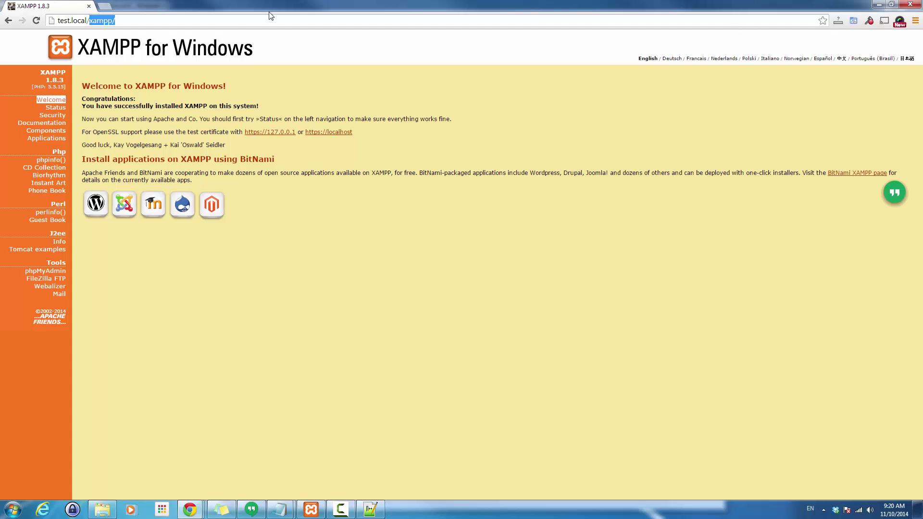
pyautogui.press('BackSpace')
pyautogui.press('Return')
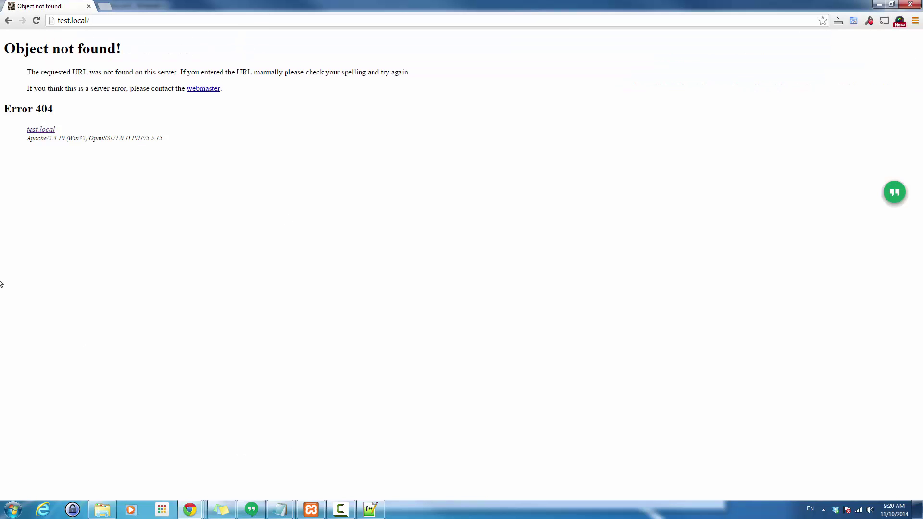
# Step: Create a new folder named test inside C:\xampp\htdocs
pyautogui.click(106, 510)
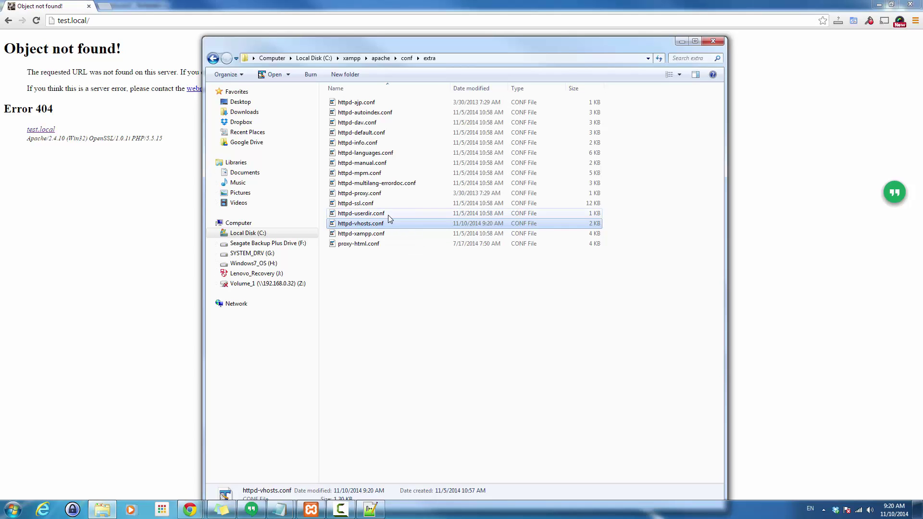
pyautogui.click(351, 58)
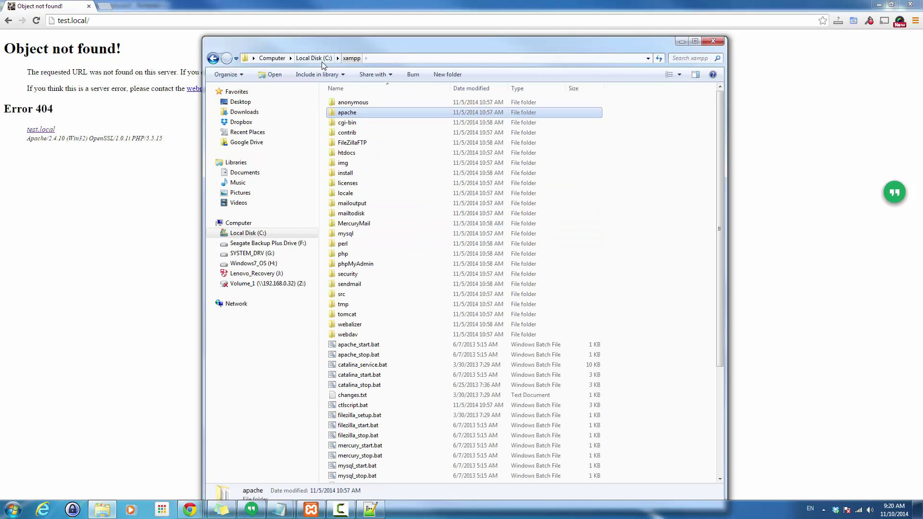
pyautogui.doubleClick(358, 153)
pyautogui.click(402, 75)
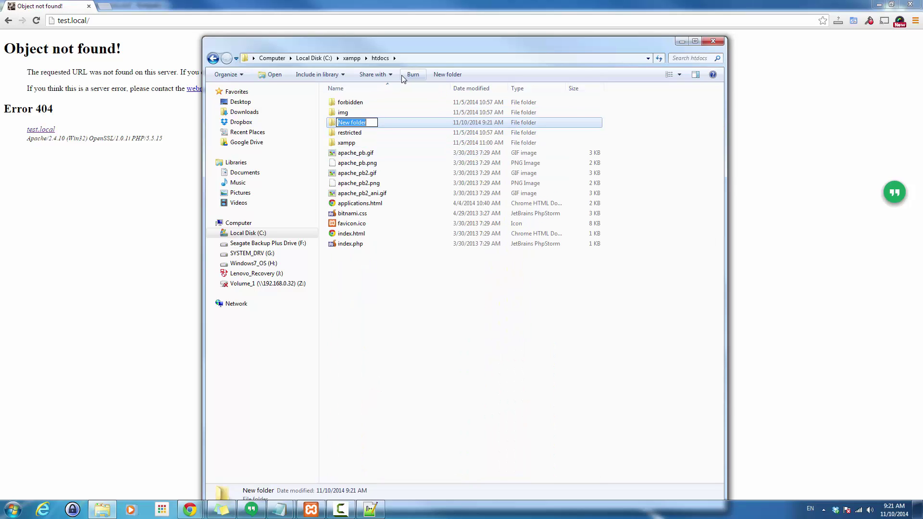
pyautogui.write('test')
pyautogui.press('Return')
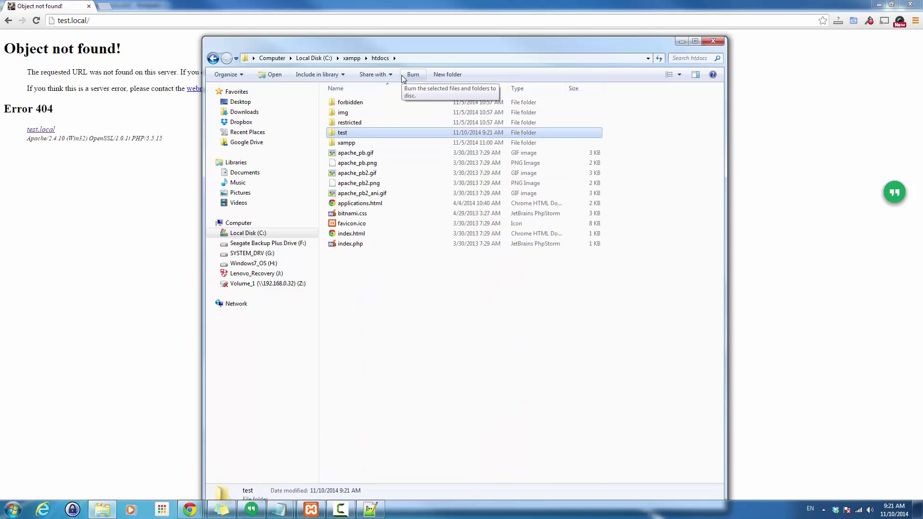
pyautogui.doubleClick(398, 133)
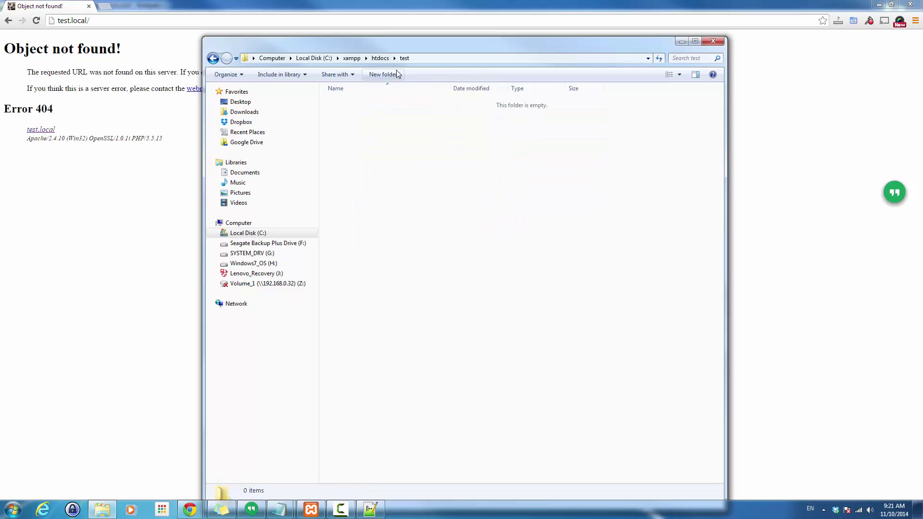
pyautogui.click(387, 75)
pyautogui.write('www')
pyautogui.press('Return')
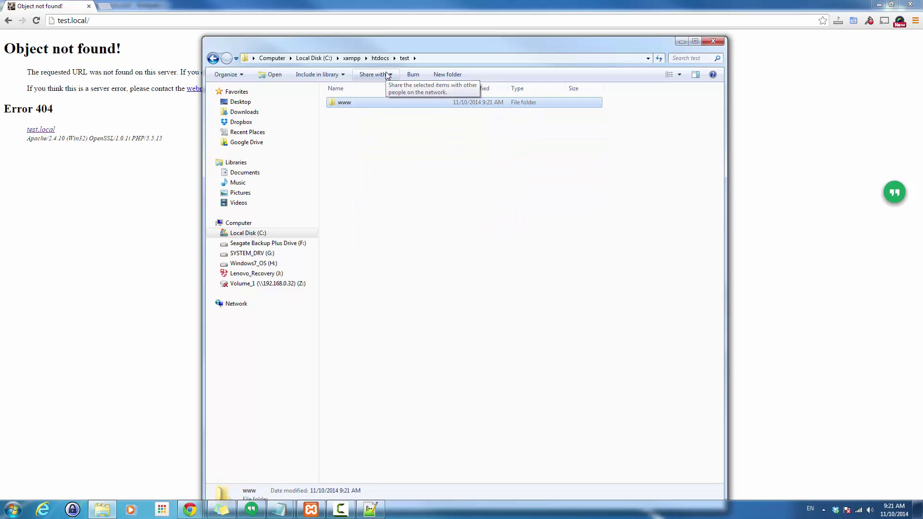
# Step: Reload test.local in Chrome to see an empty Index of /, then open the www folder
pyautogui.click(123, 218)
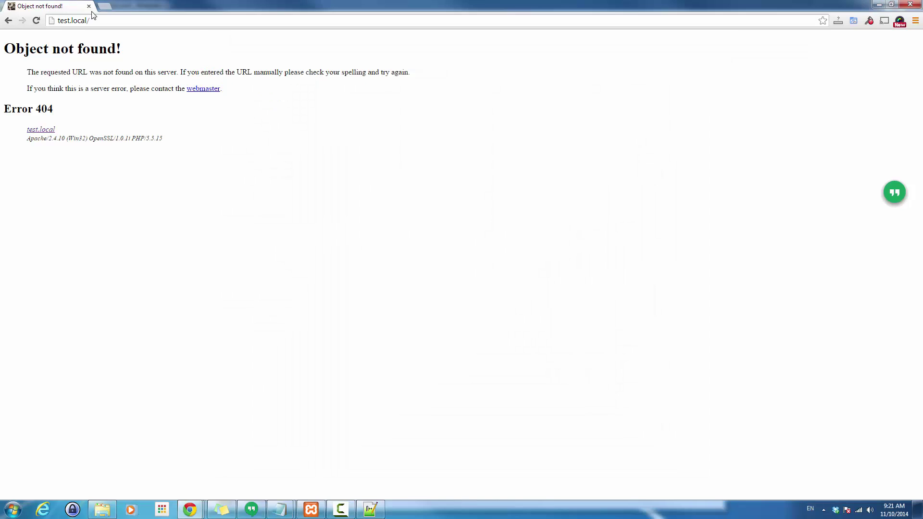
pyautogui.click(36, 21)
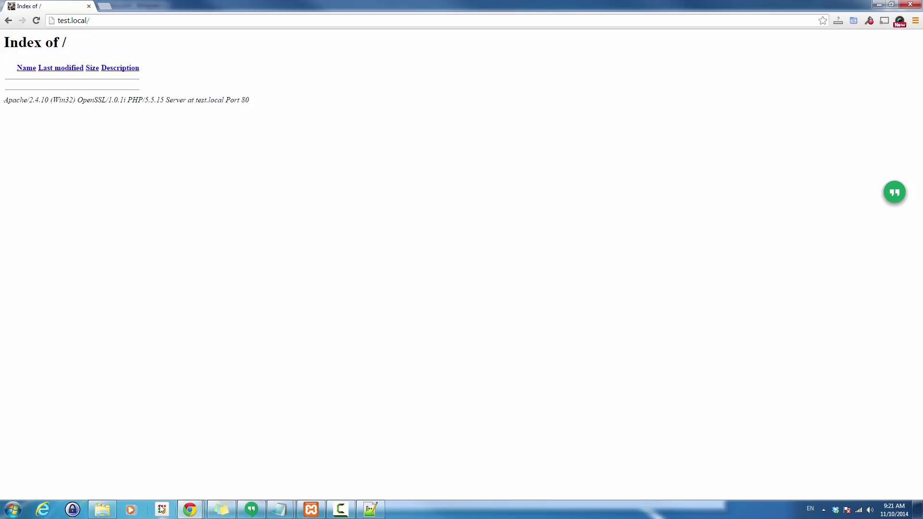
pyautogui.click(102, 510)
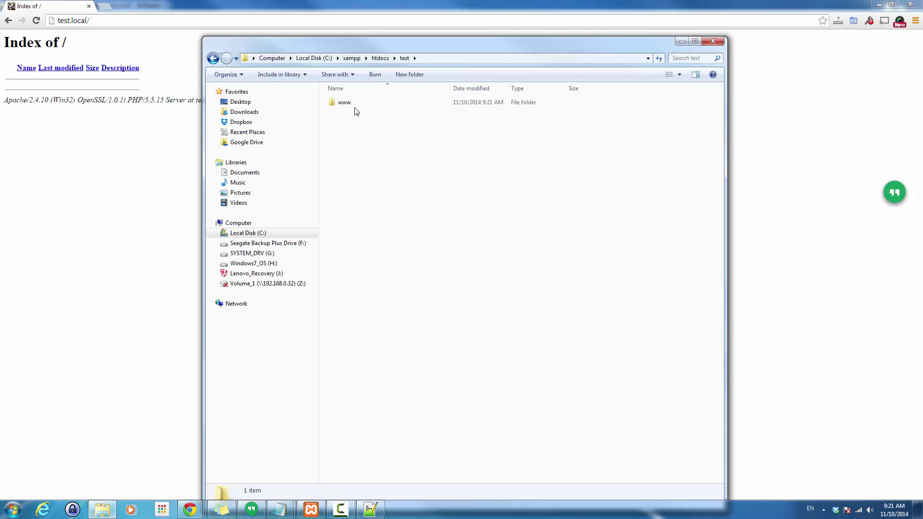
pyautogui.doubleClick(353, 104)
# Step: Create a new Notepad++ document containing 'THIS IS MY TEST PAGE' and bring up Save As
pyautogui.click(370, 509)
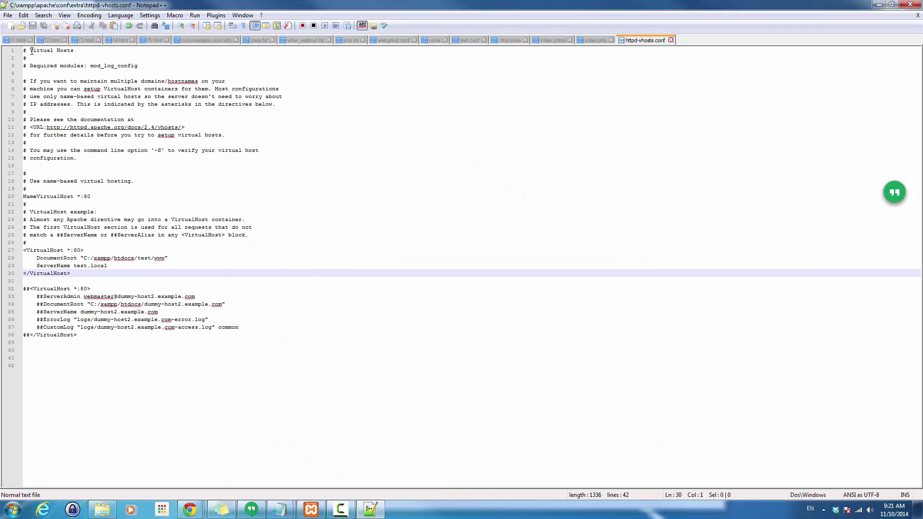
pyautogui.click(10, 25)
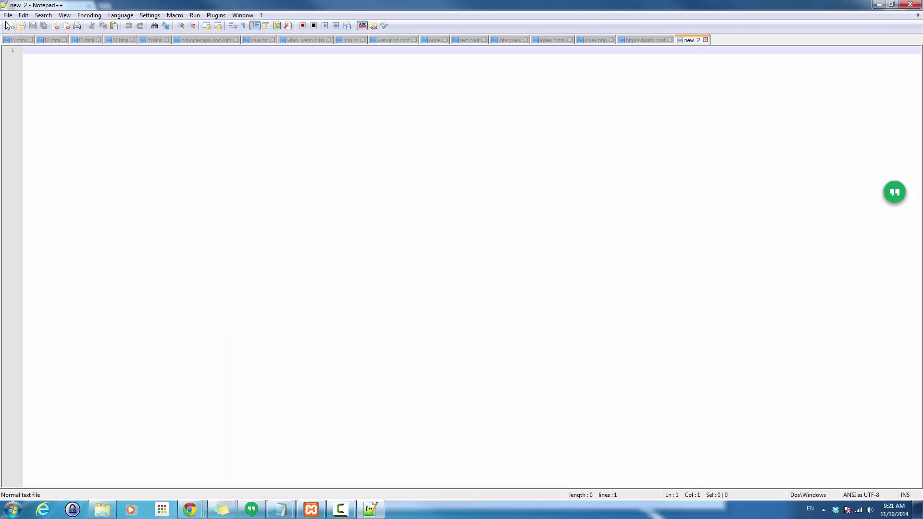
pyautogui.write('THIS IS MY TEST PAGE')
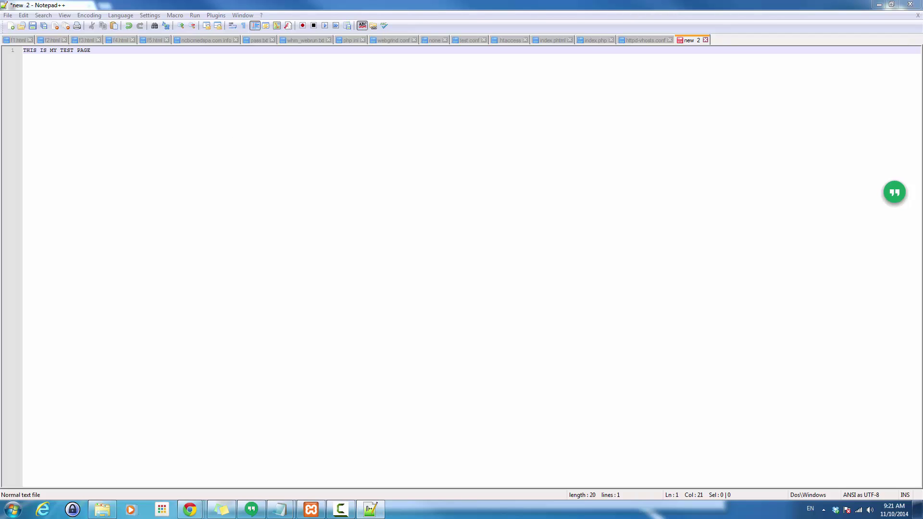
pyautogui.hotkey('ctrl', 's')
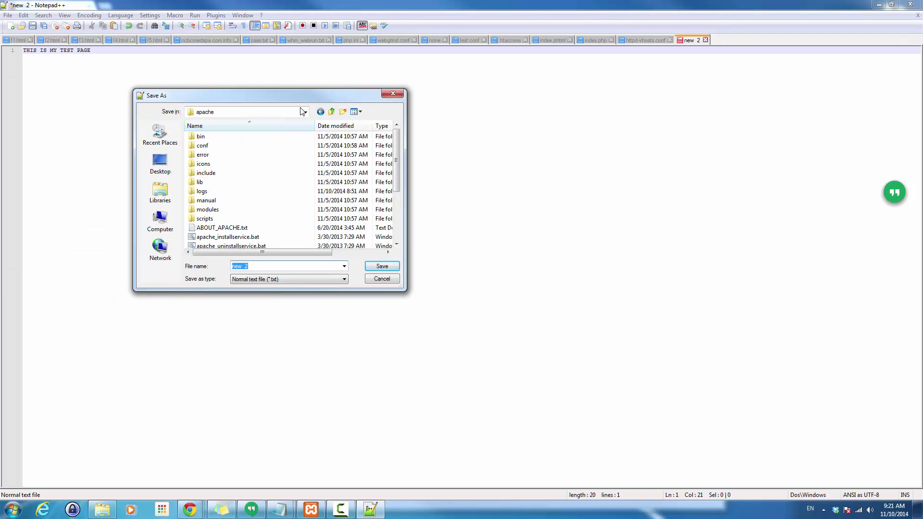
# Step: Browse Save As from xampp into htdocs\test\www and enter index.html as the file name
pyautogui.click(327, 112)
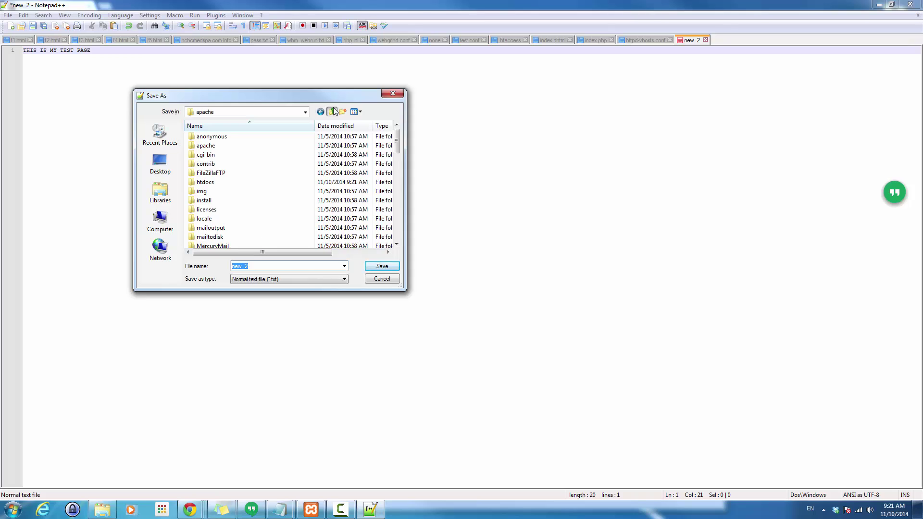
pyautogui.doubleClick(212, 184)
pyautogui.doubleClick(205, 165)
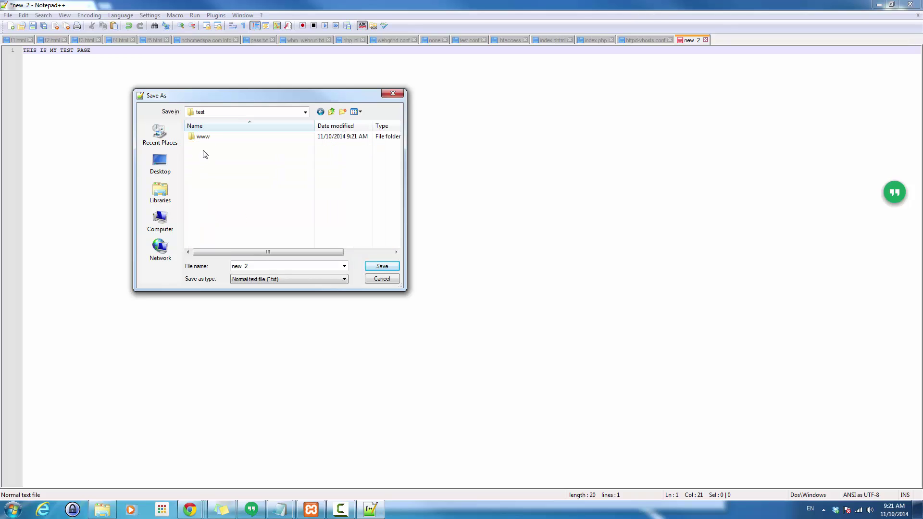
pyautogui.doubleClick(207, 139)
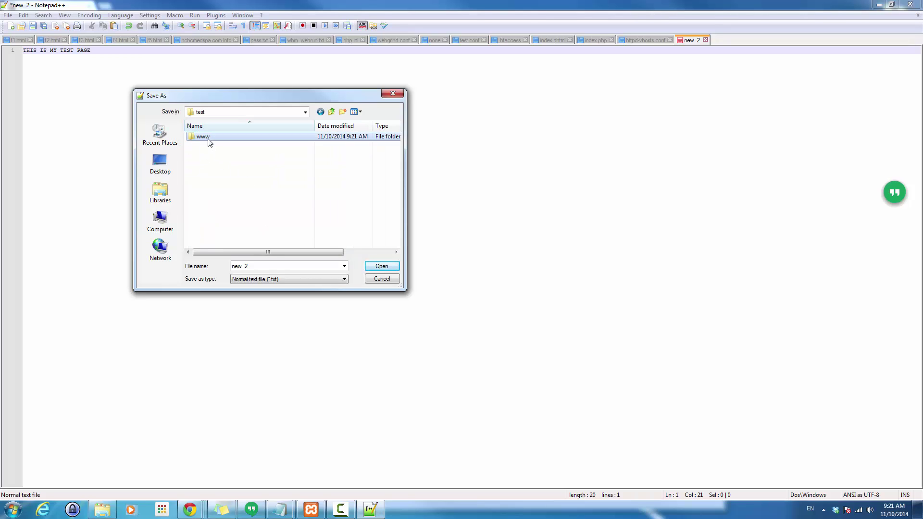
pyautogui.click(279, 268)
pyautogui.write('index.h')
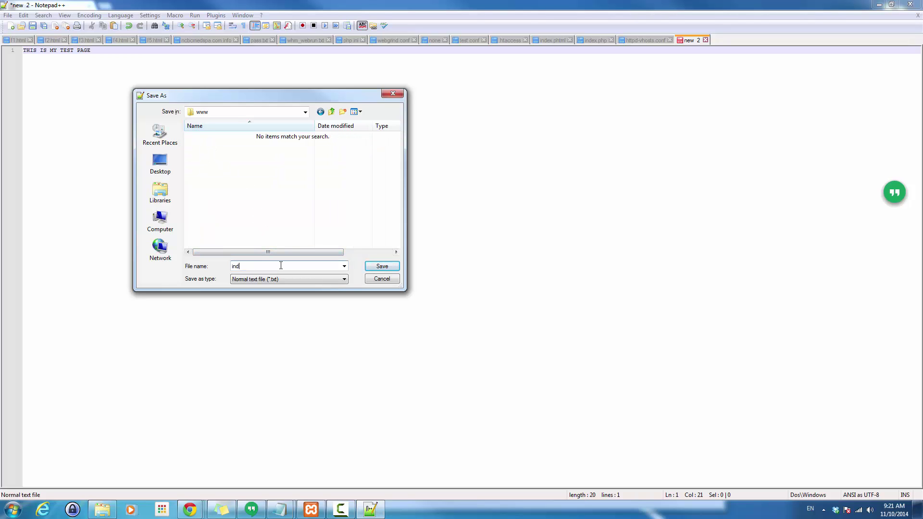